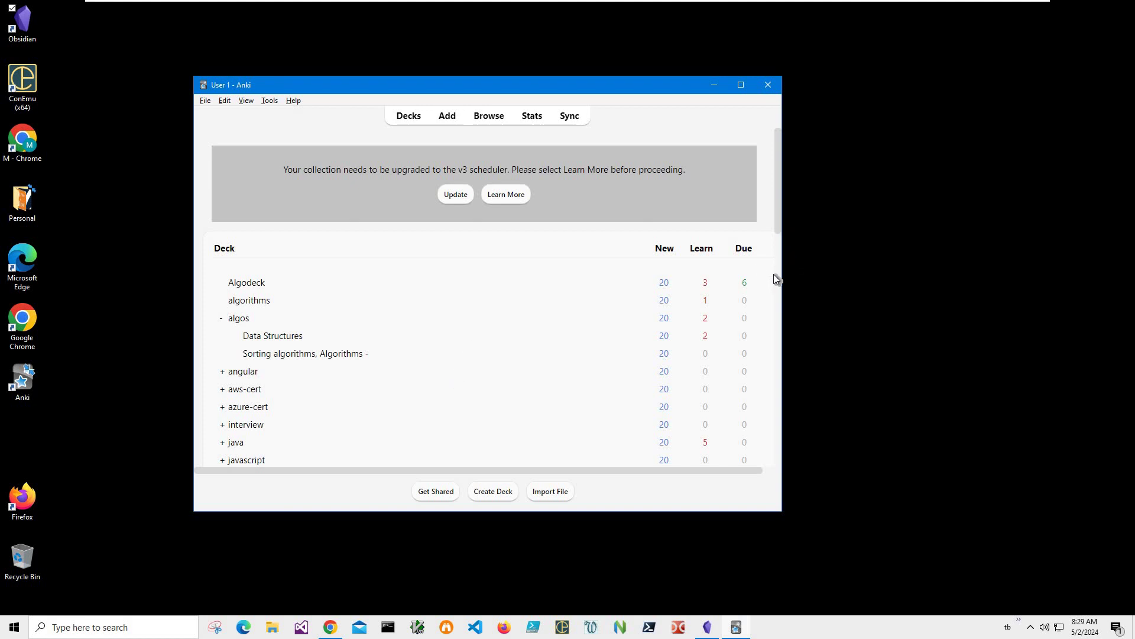
Scroll the Anki deck list down until the jokes deck and its Jokes subdeck show.
scroll(236, 284, down, 5)
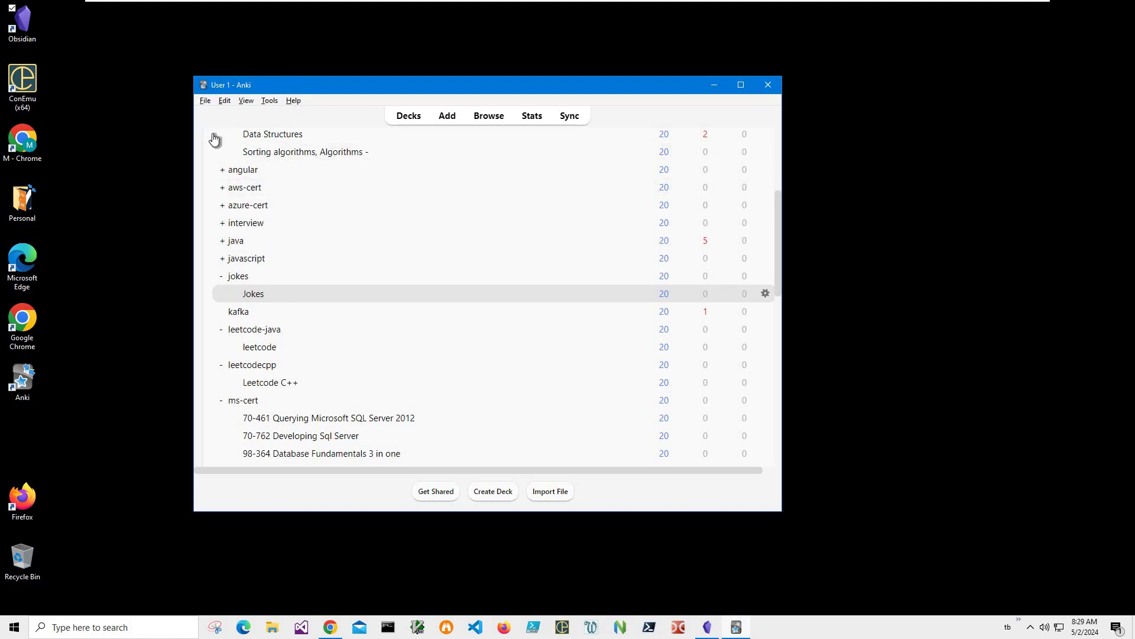
Export jokes::Jokes as an Anki Deck Package with older-version support, saved to Documents as jokes_Jokes.apkg.
click(205, 101)
key(e)
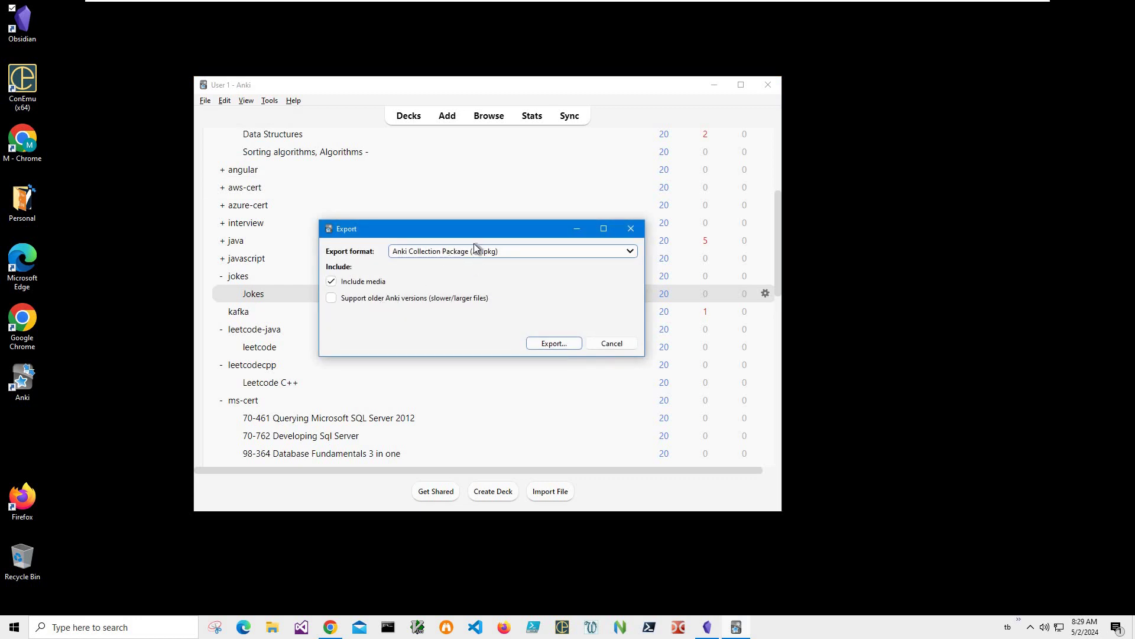
click(474, 250)
key(Up)
key(Up)
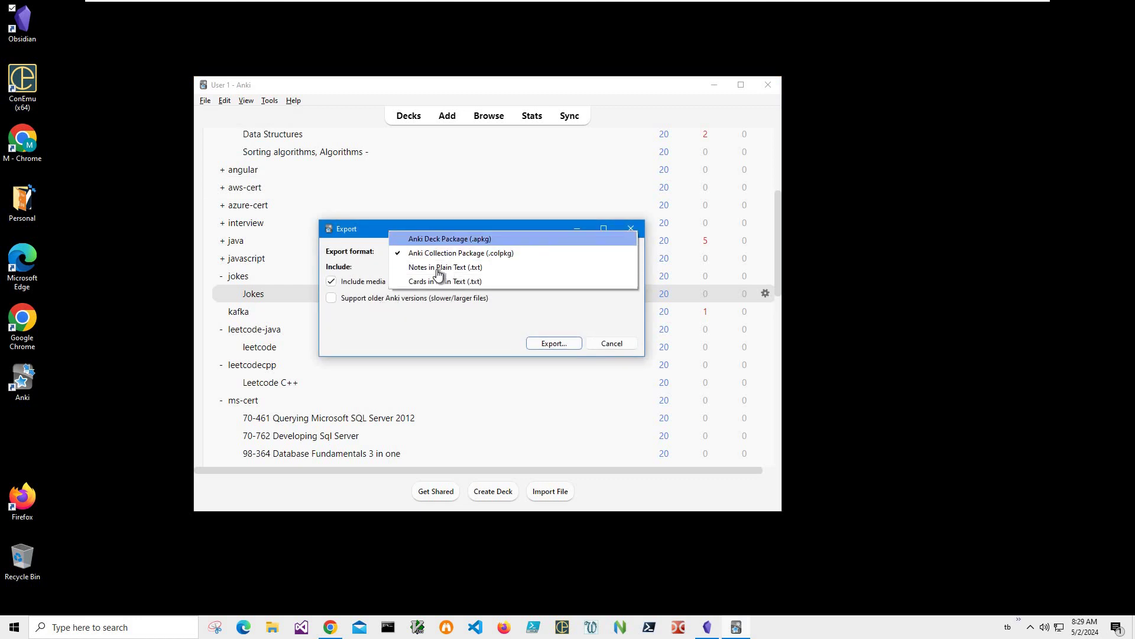
key(Return)
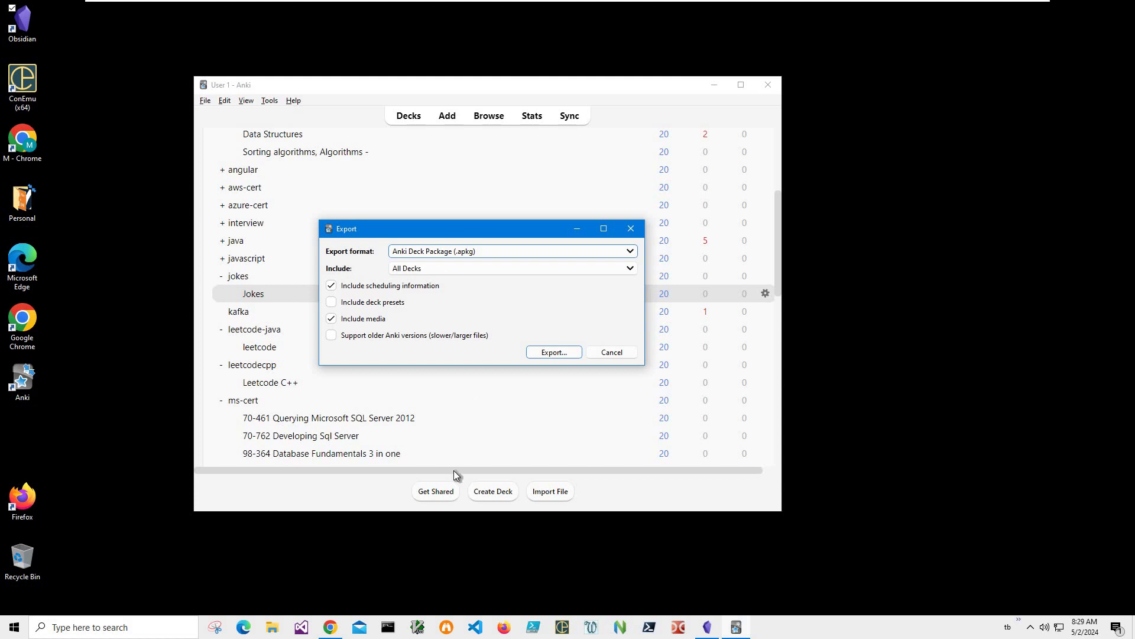
key(Tab)
key(alt+Down)
key(Down)
key(Down)
key(Down)
key(Down)
key(Down)
key(Down)
key(Down)
key(Down)
key(Down)
key(Down)
key(Down)
key(Down)
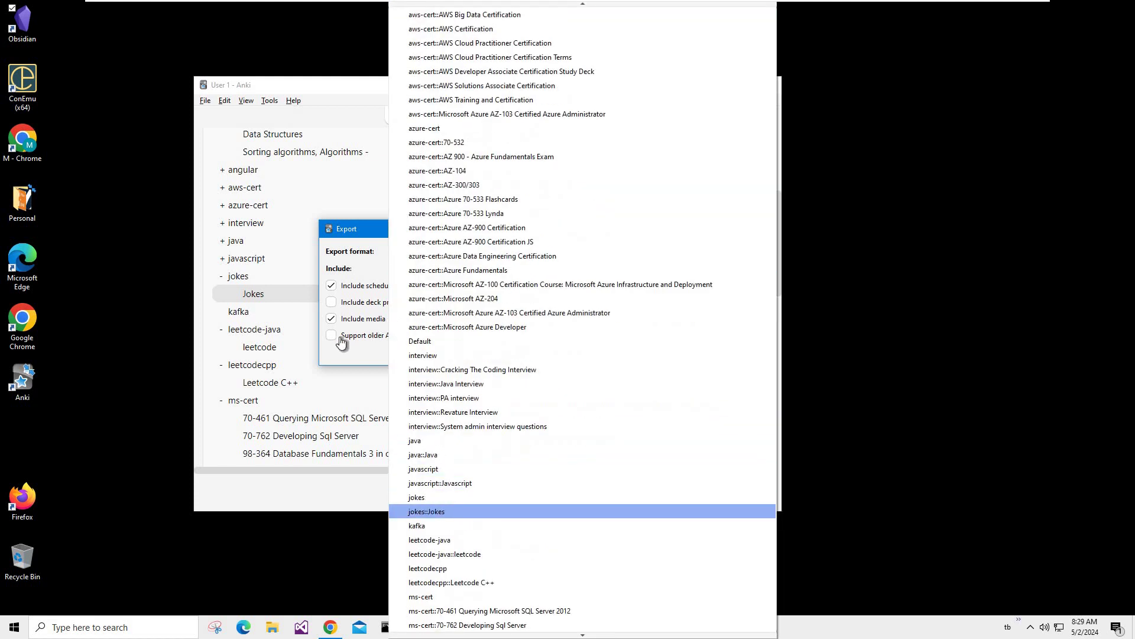
key(Return)
click(342, 337)
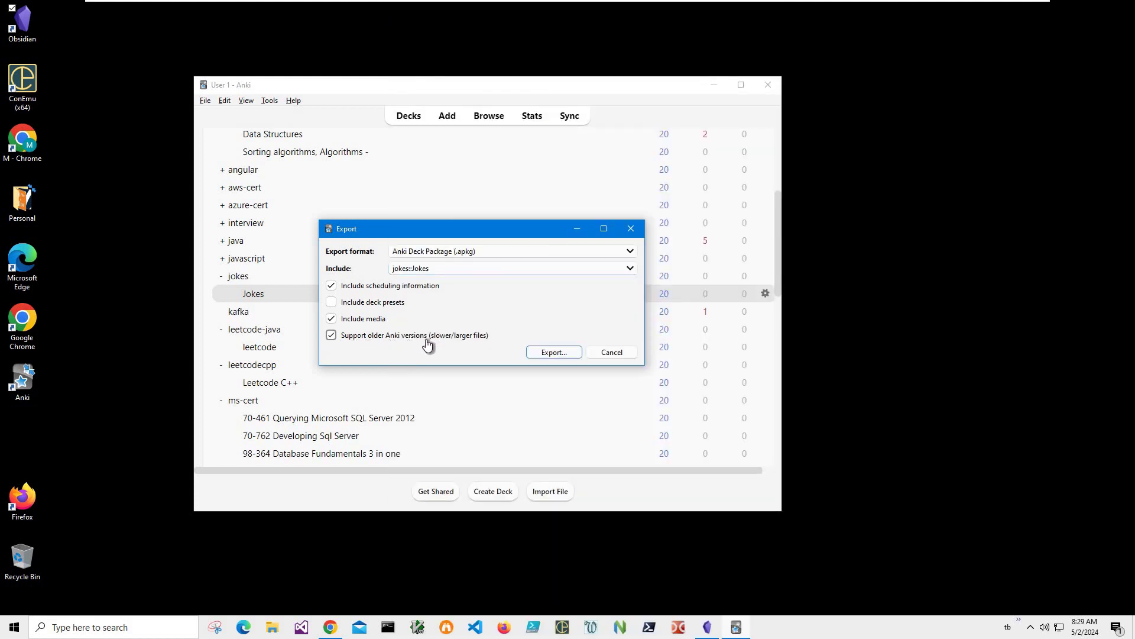
click(577, 356)
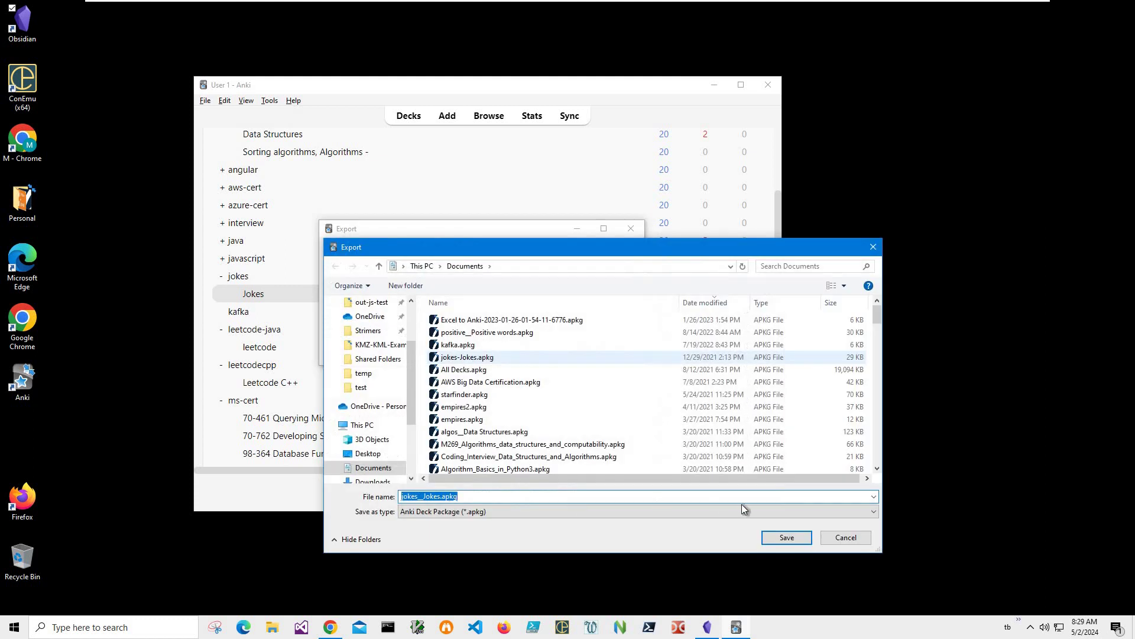
click(778, 538)
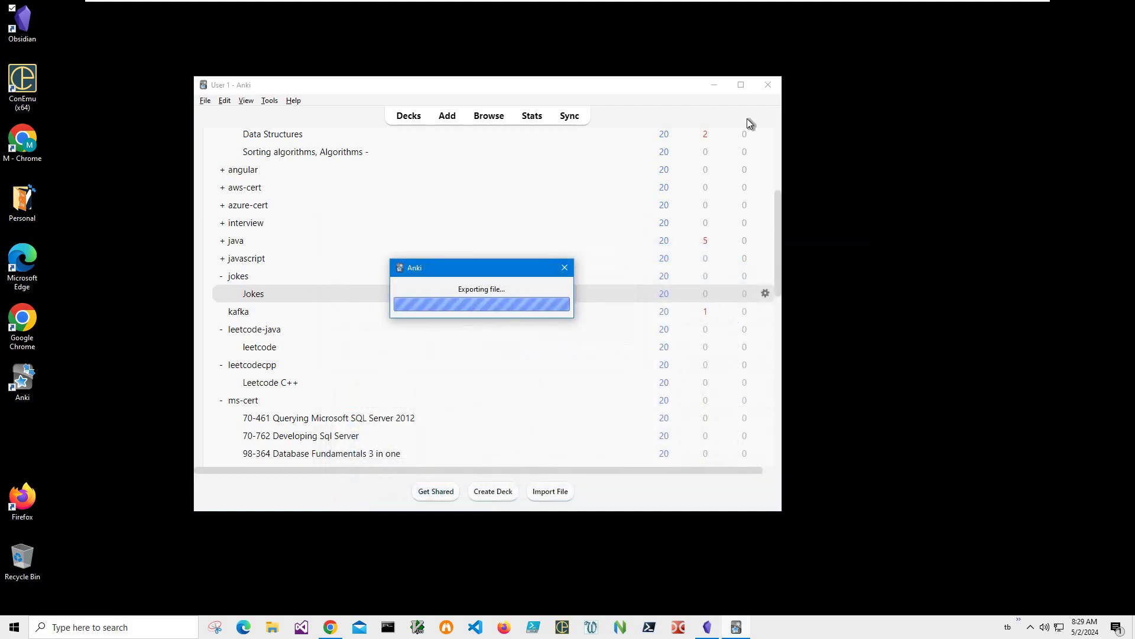
Close Anki, search Whiterock Software for 'markdo' and open the best apps to export to markdown post.
click(768, 85)
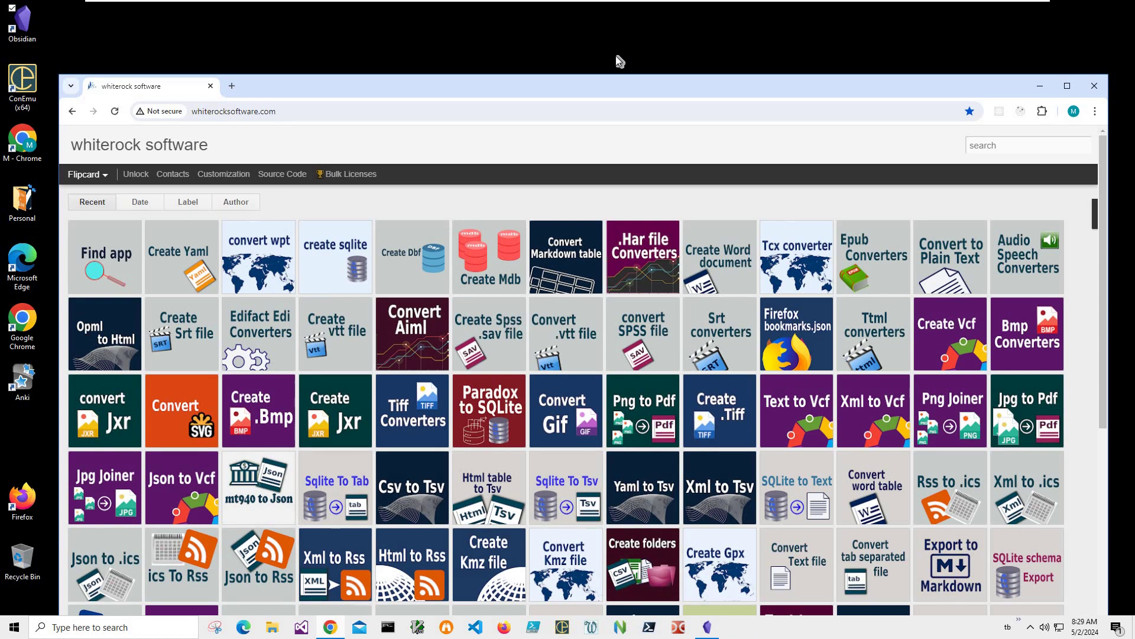
key(alt+Tab)
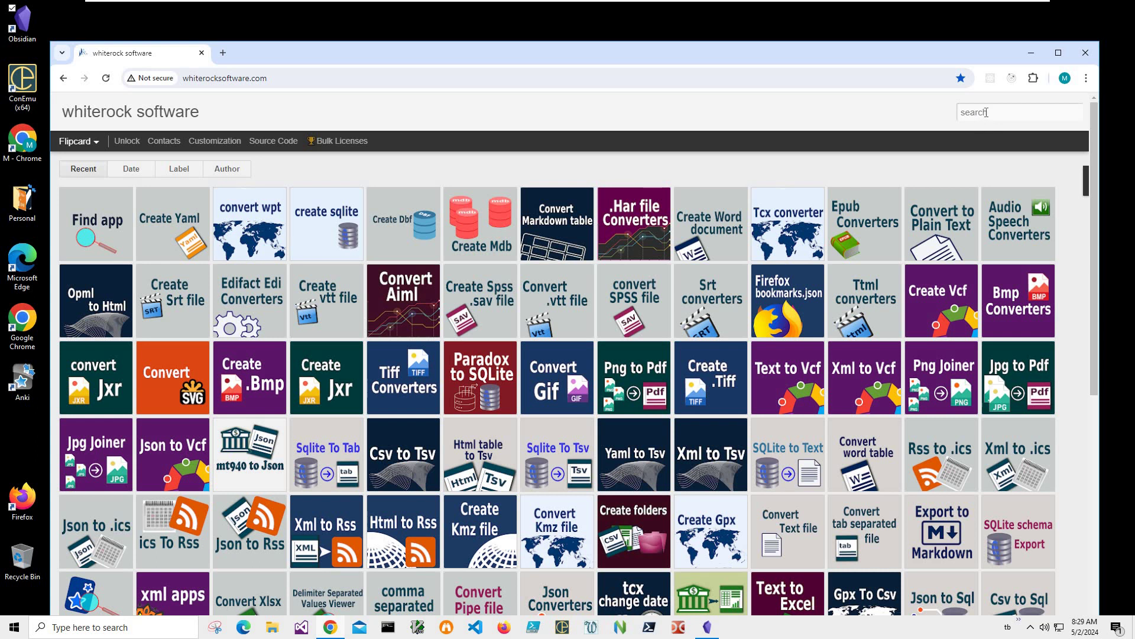
click(987, 112)
text(markdo)
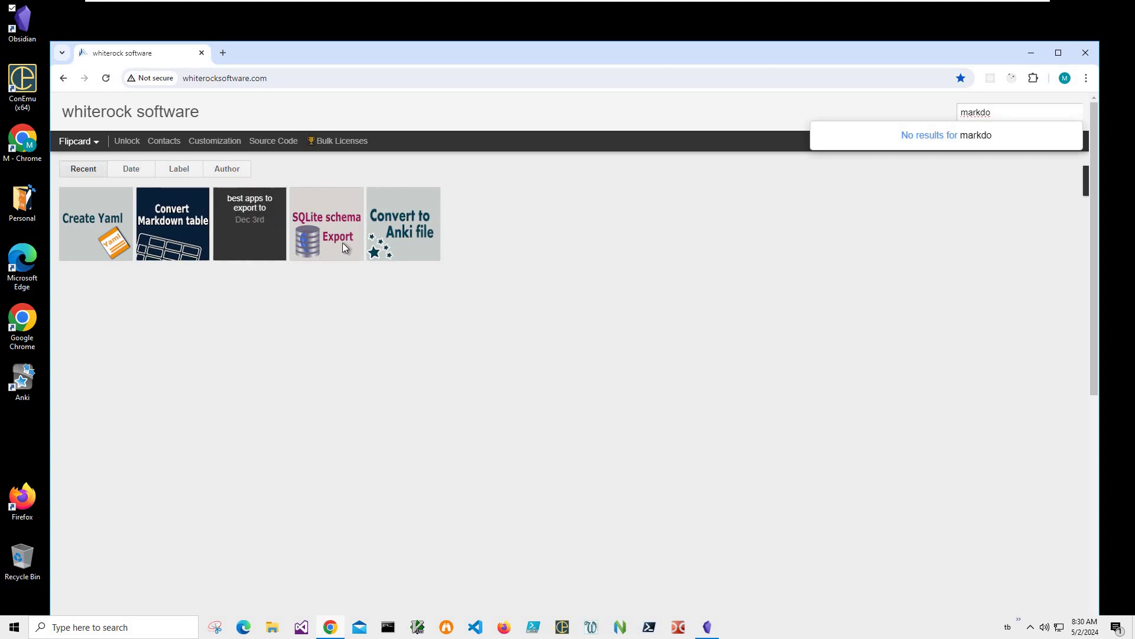
click(255, 224)
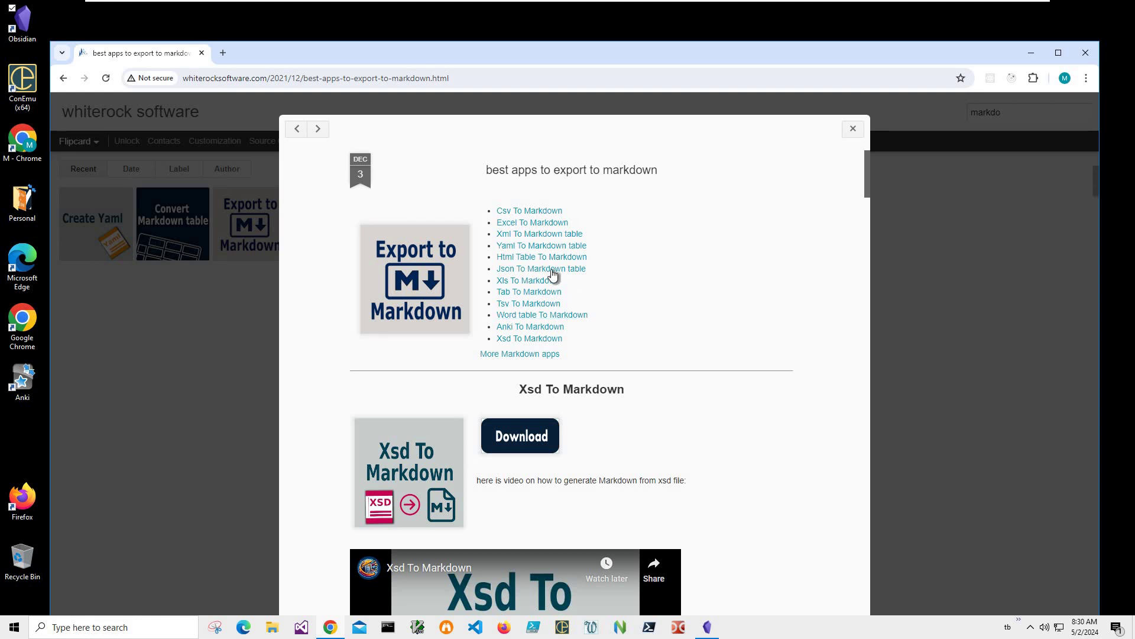
Download AnkiToMarkdownSetup.zip from the Anki To Markdown section and open it.
scroll(537, 262, down, 3)
scroll(537, 262, up, 2)
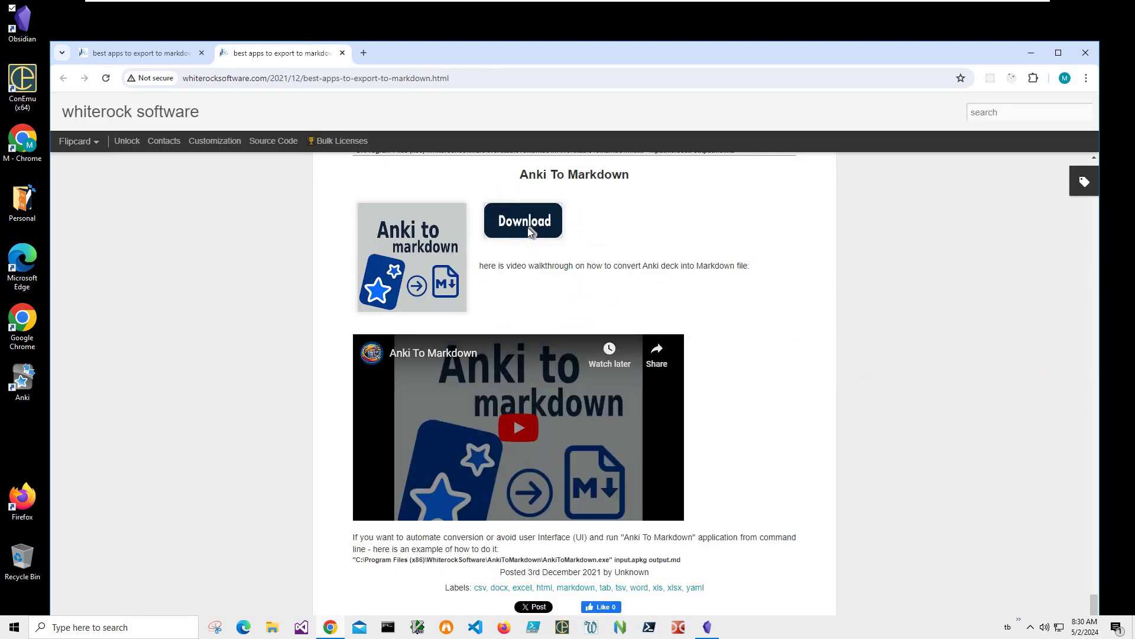
click(527, 227)
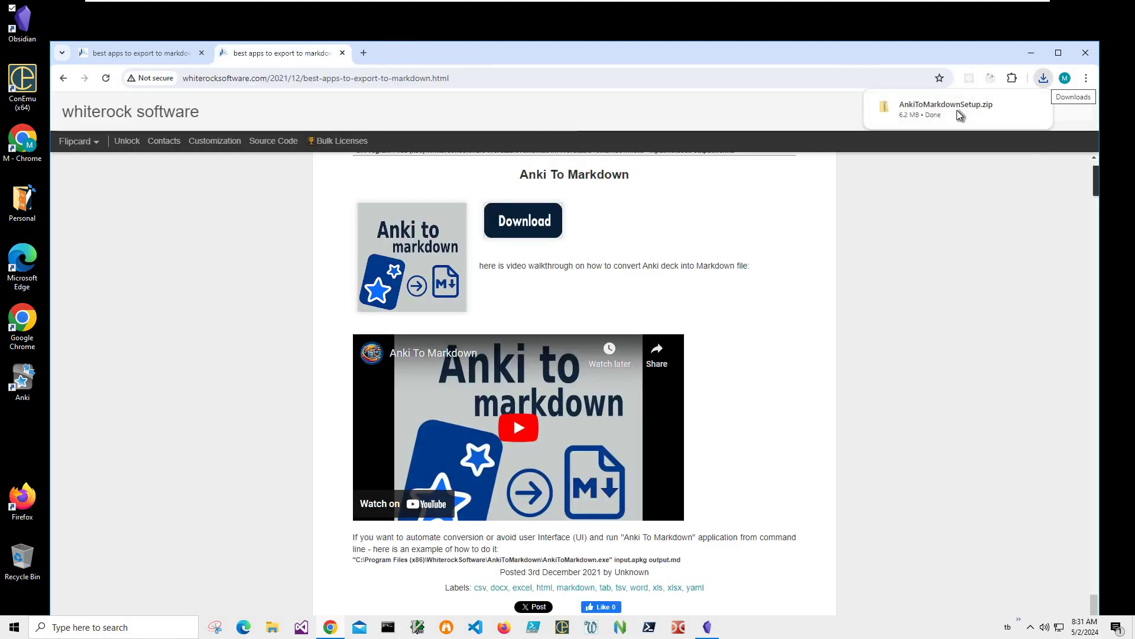
click(959, 117)
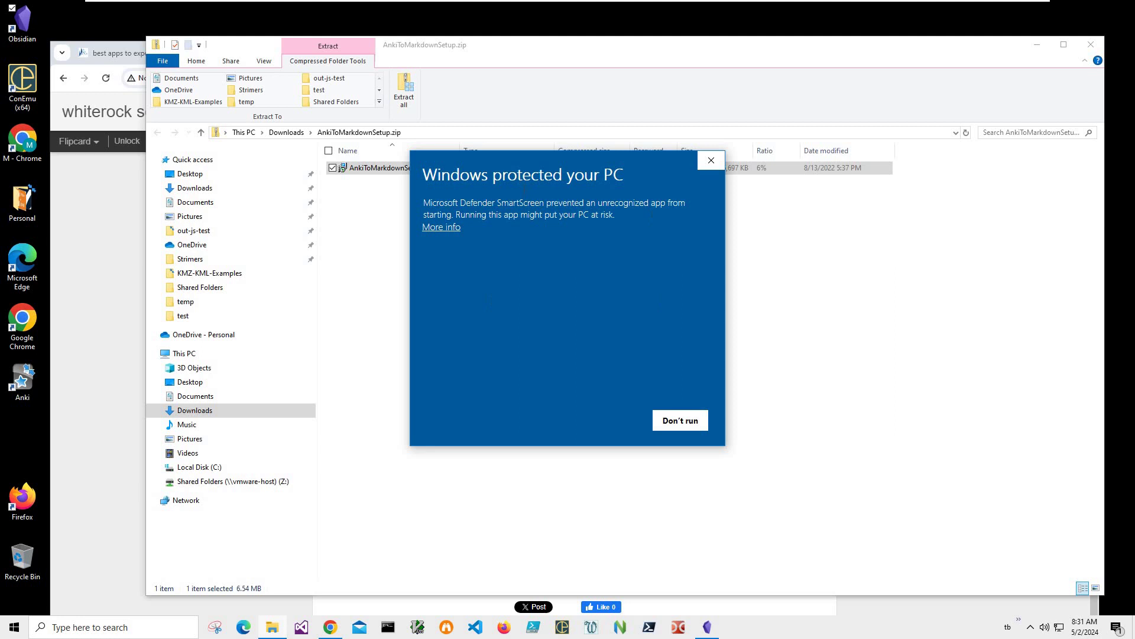
Get past the SmartScreen warning to run AnkiToMarkdownSetup.msi anyway.
click(441, 227)
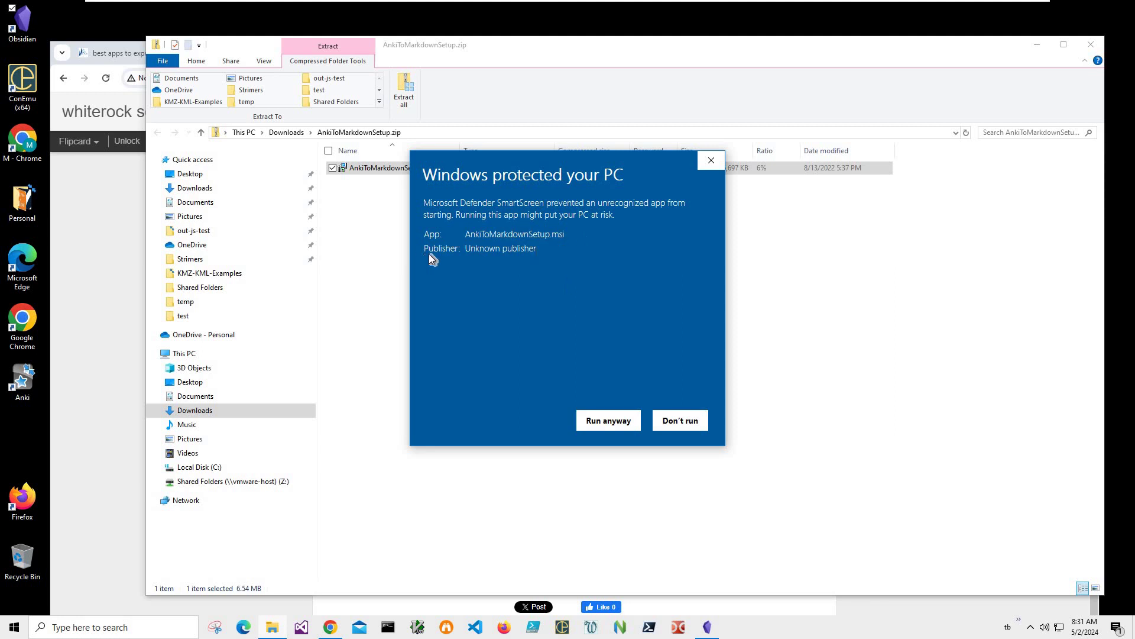
triple_click(503, 248)
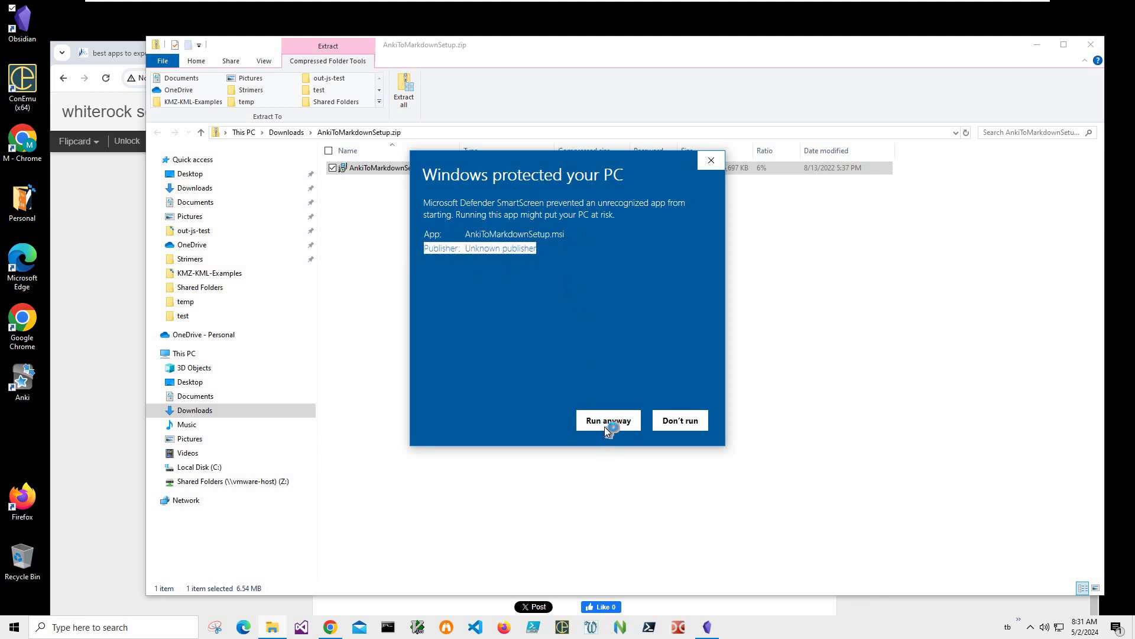
click(619, 410)
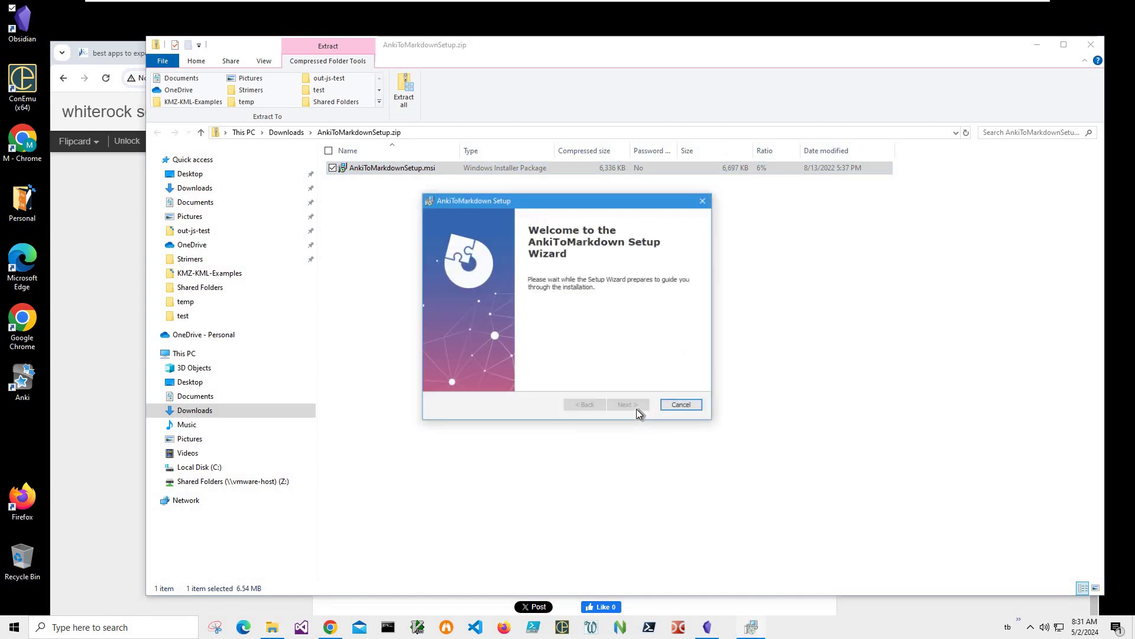
Install AnkiToMarkdown, approving the UAC prompt, then close the zip folder window.
click(628, 406)
click(628, 406)
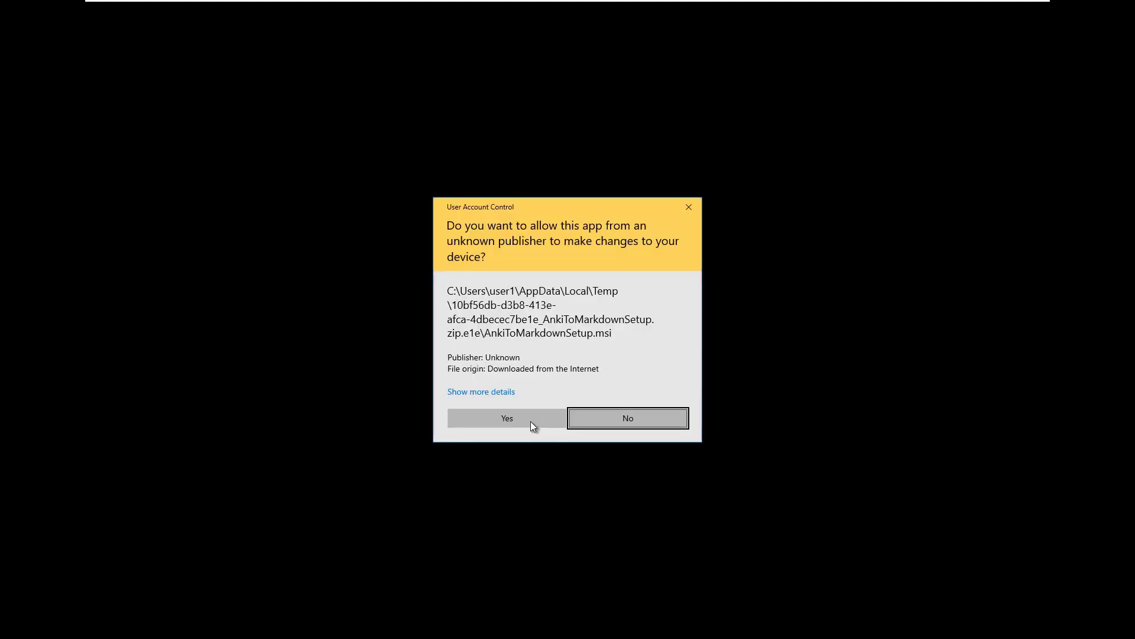
click(531, 421)
click(627, 404)
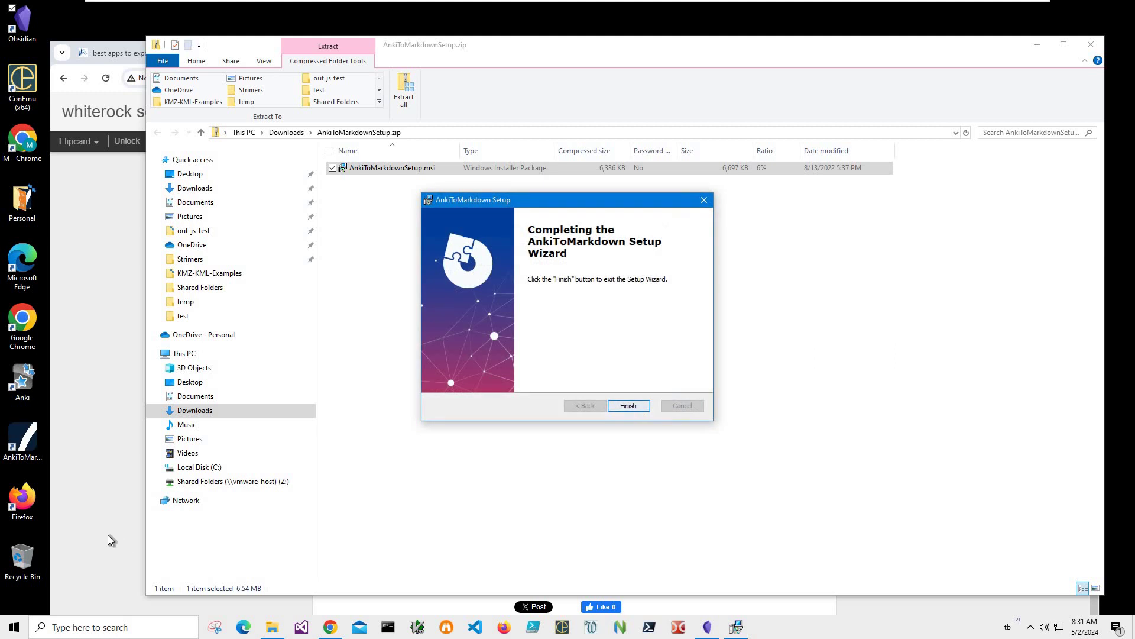
click(28, 456)
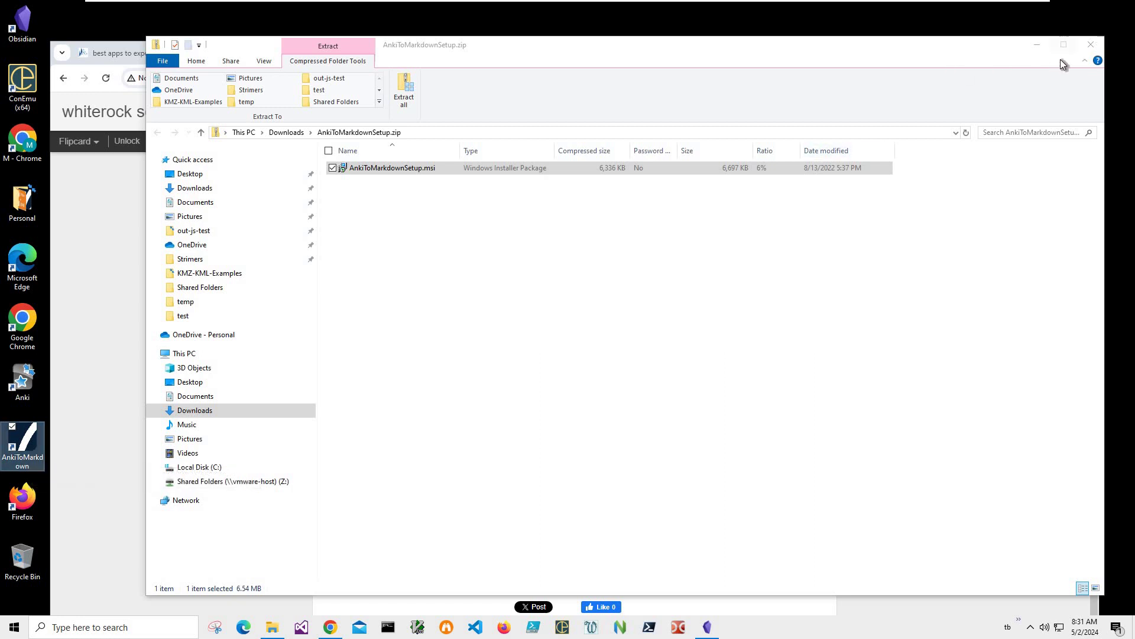
click(1091, 44)
Launch Anki To Markdown and convert the jokes__Jokes.apkg deck.
double_click(23, 441)
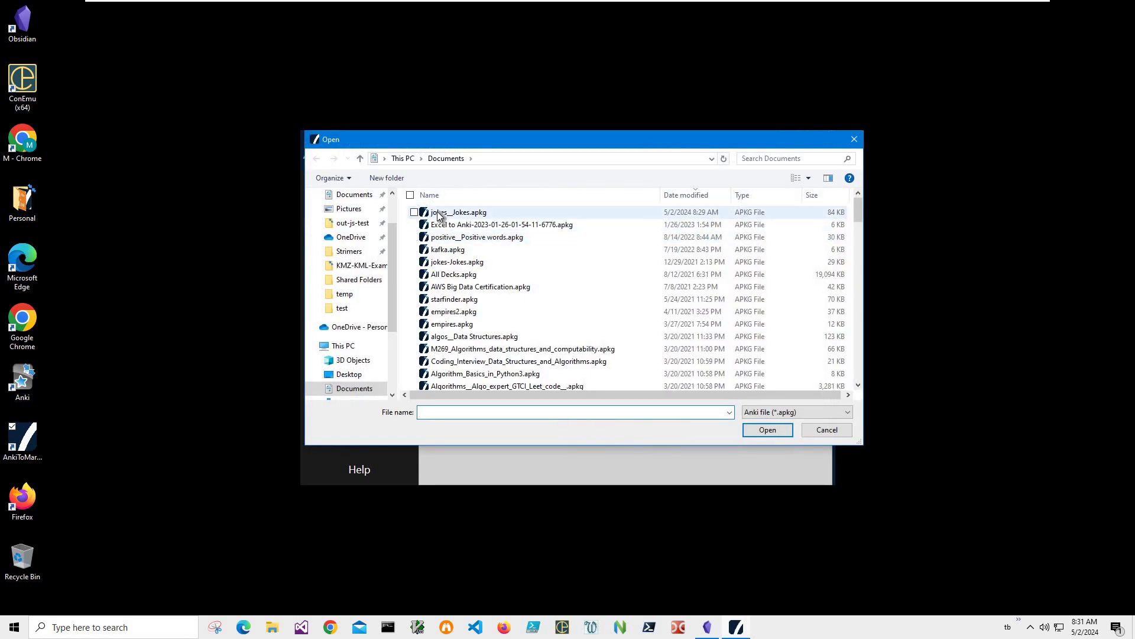
double_click(484, 216)
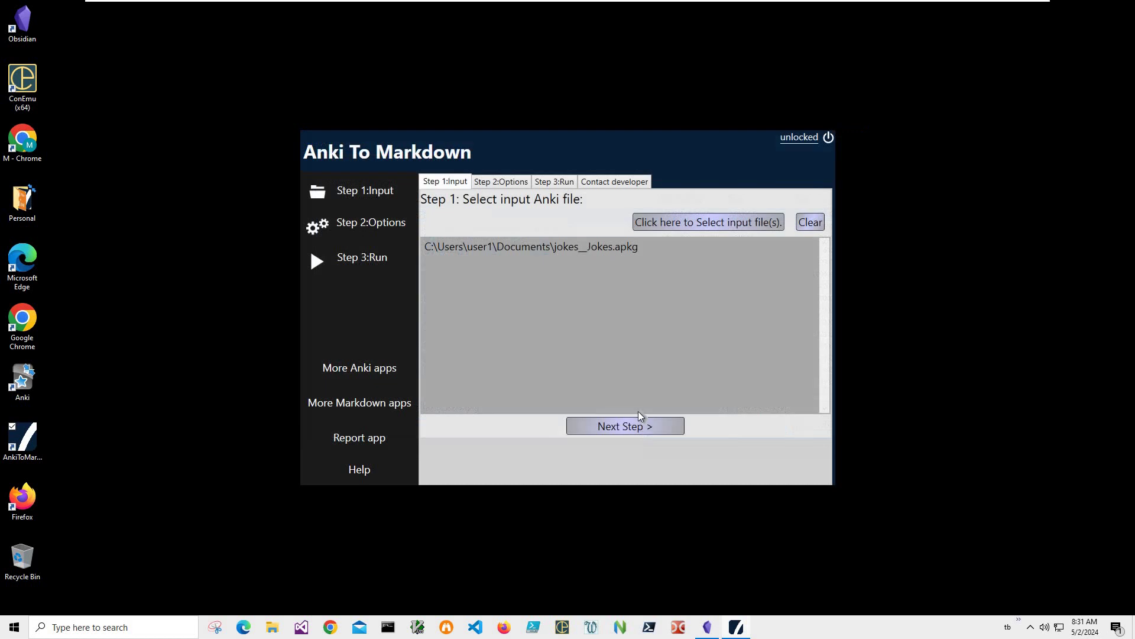
click(653, 427)
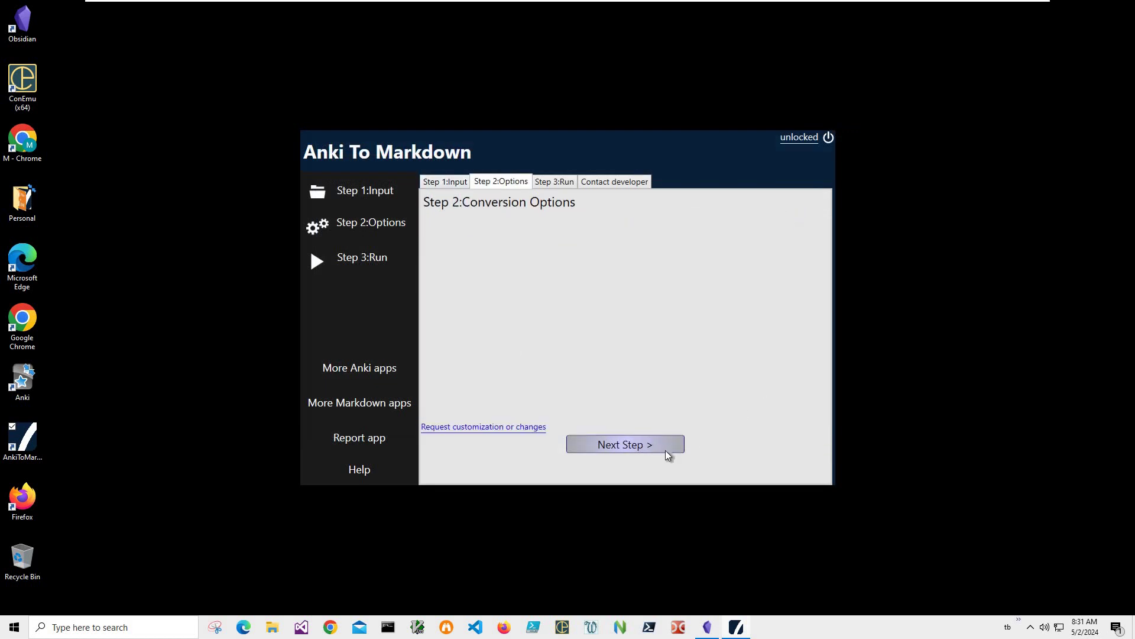
key(Return)
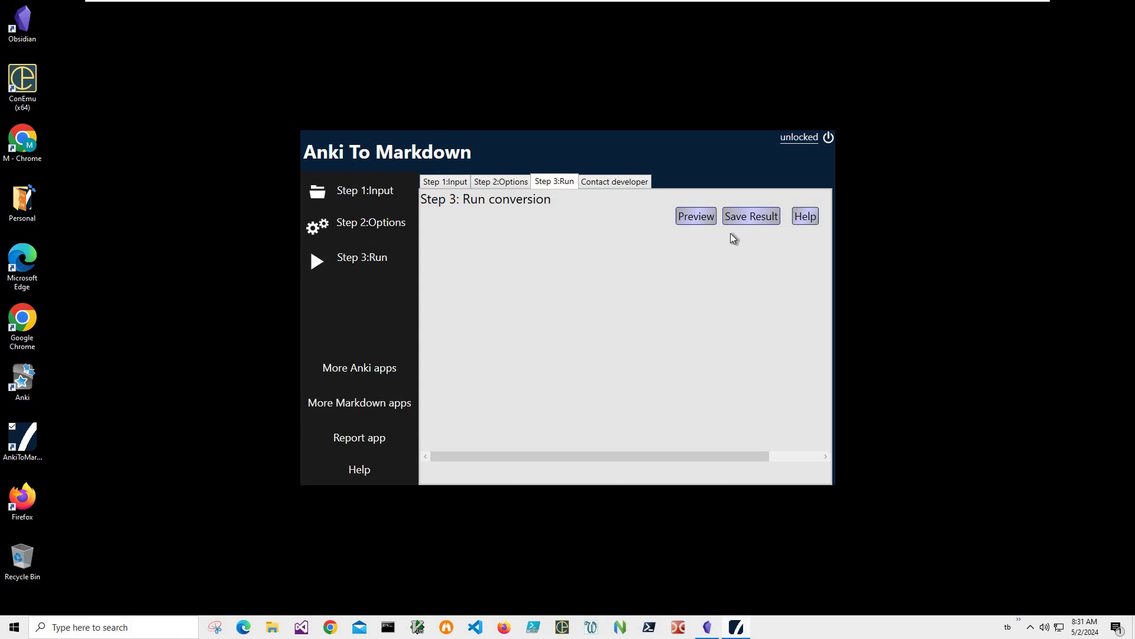
Save the Markdown result into the obsidian\demo vault folder.
click(746, 218)
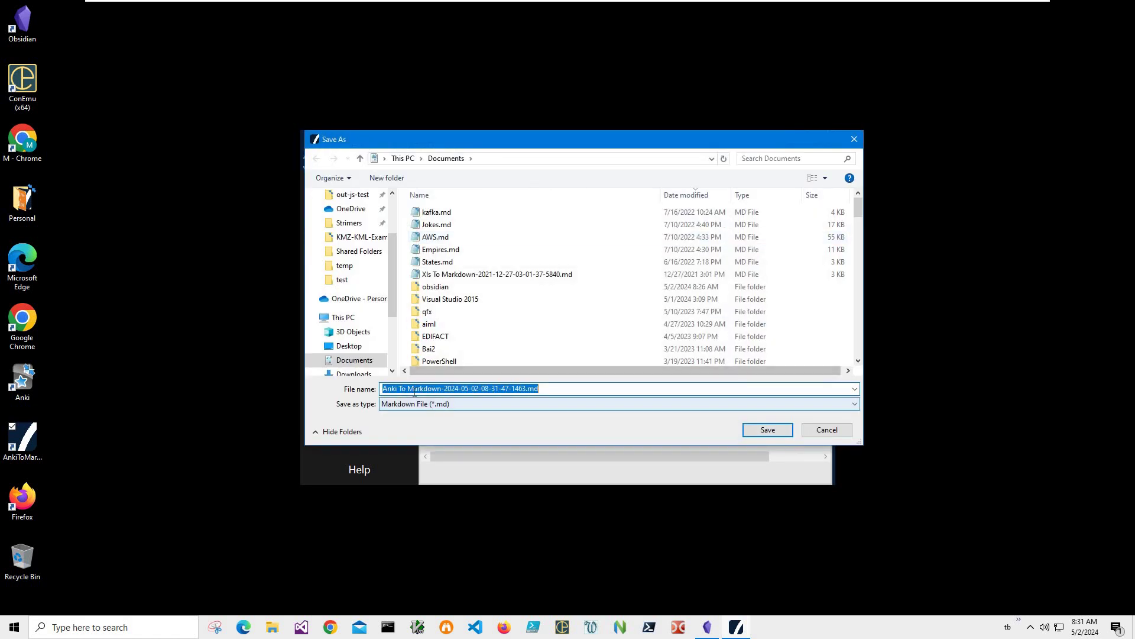
double_click(450, 286)
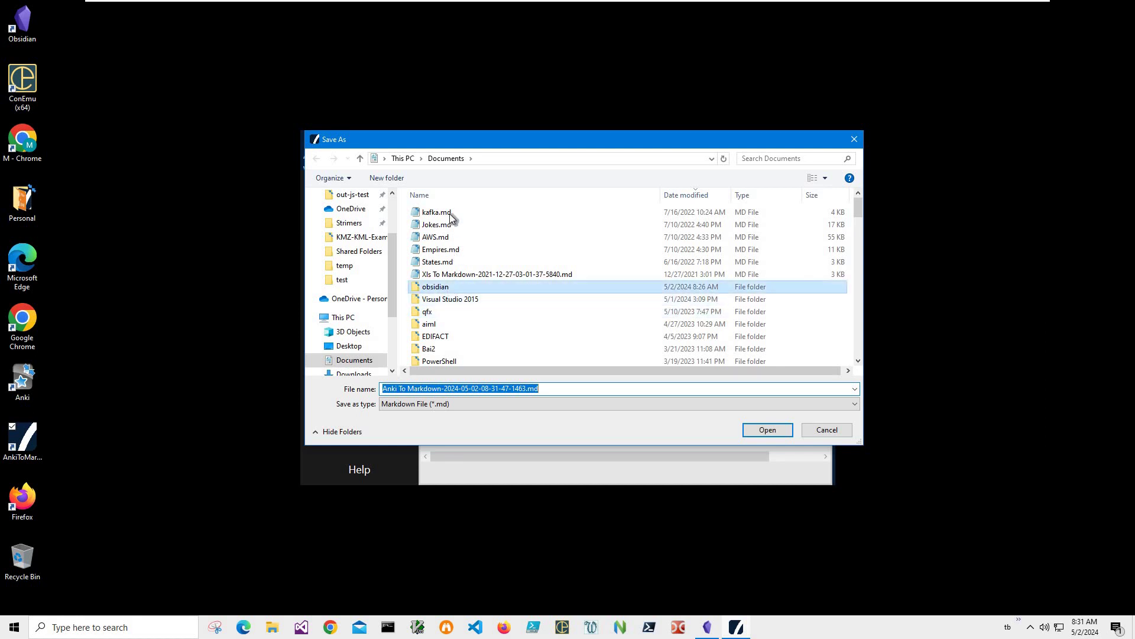
key(Return)
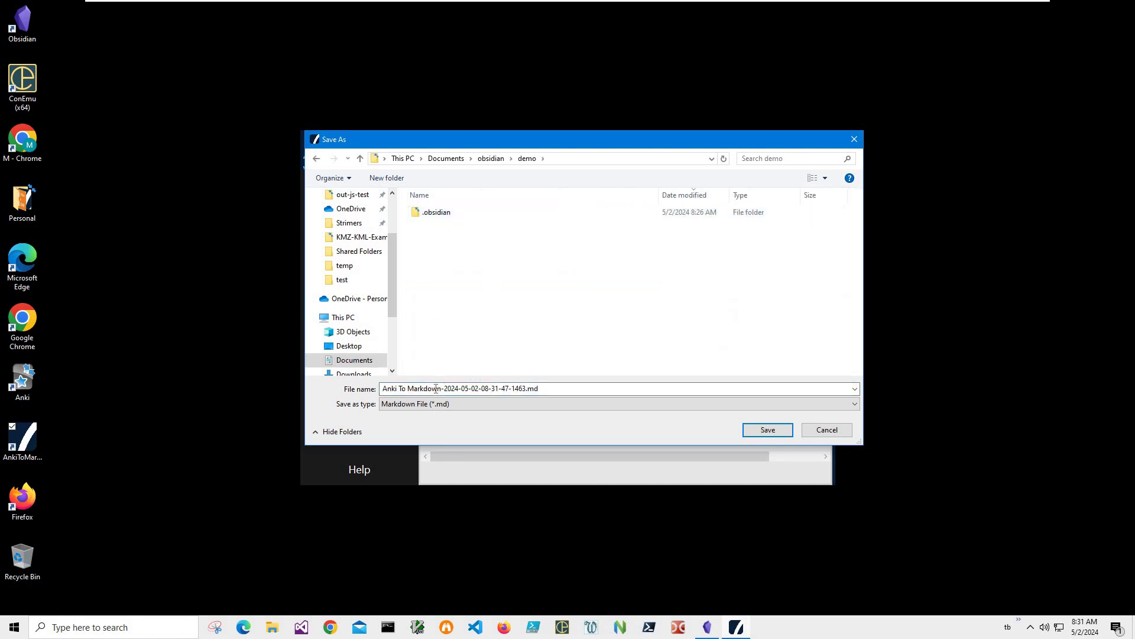
click(526, 389)
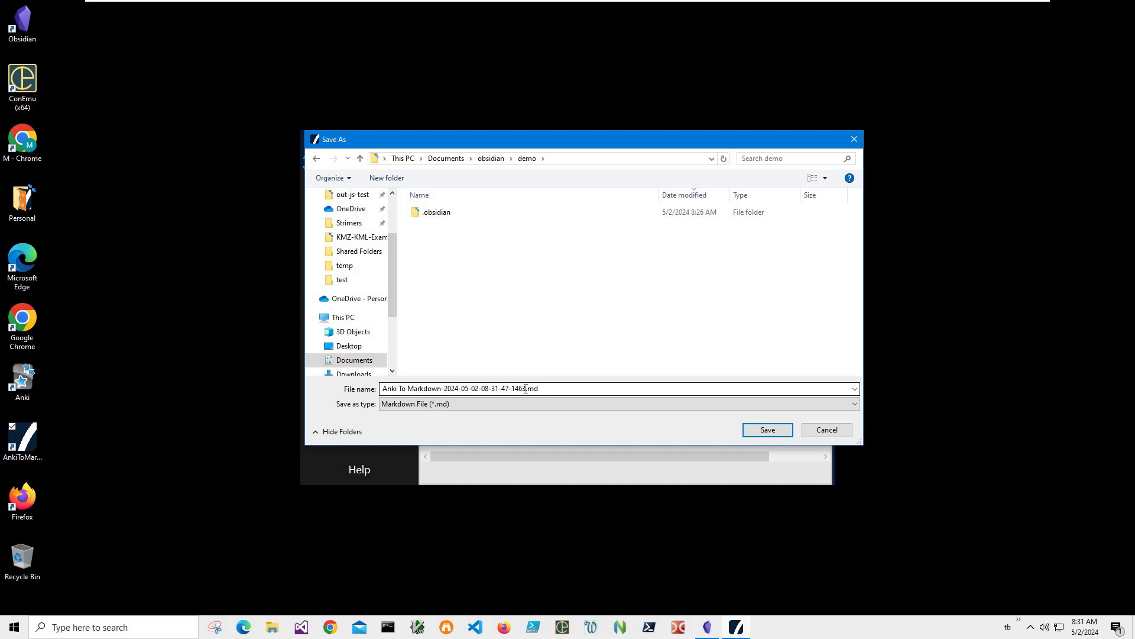
key(ctrl+a)
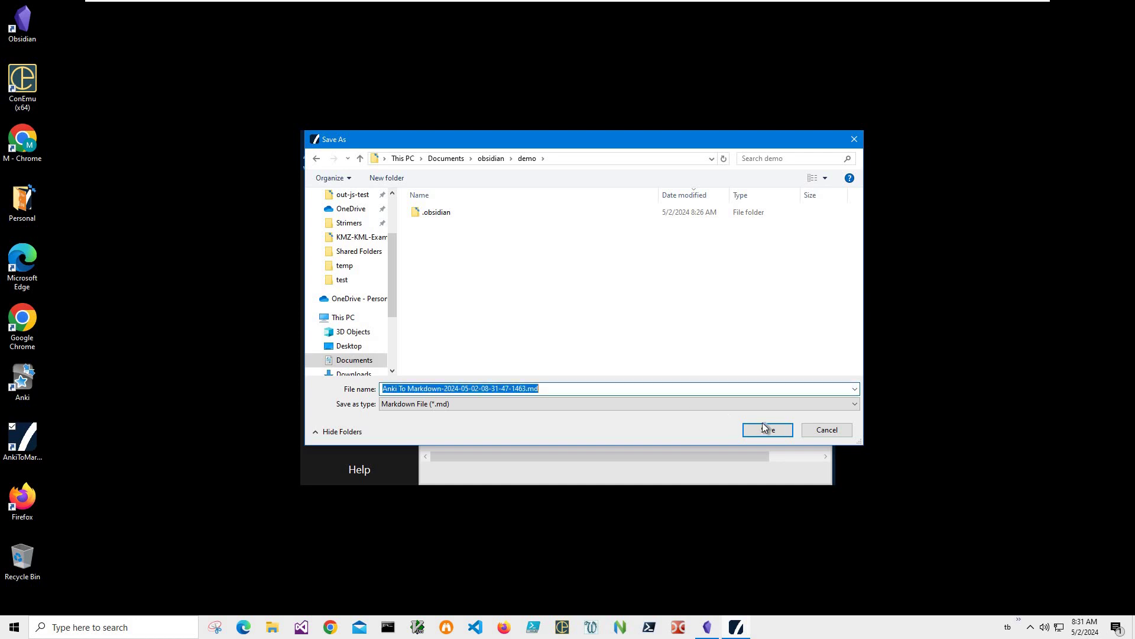
key(Return)
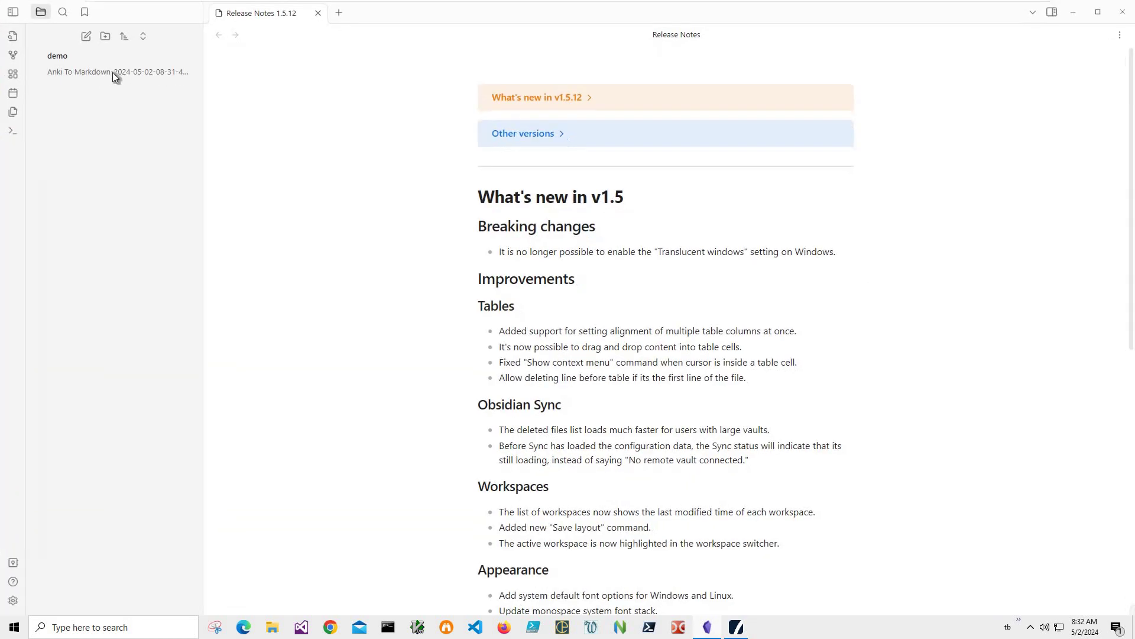
Open the converted jokes note in the demo vault and scroll through its Question/Answer table.
click(112, 72)
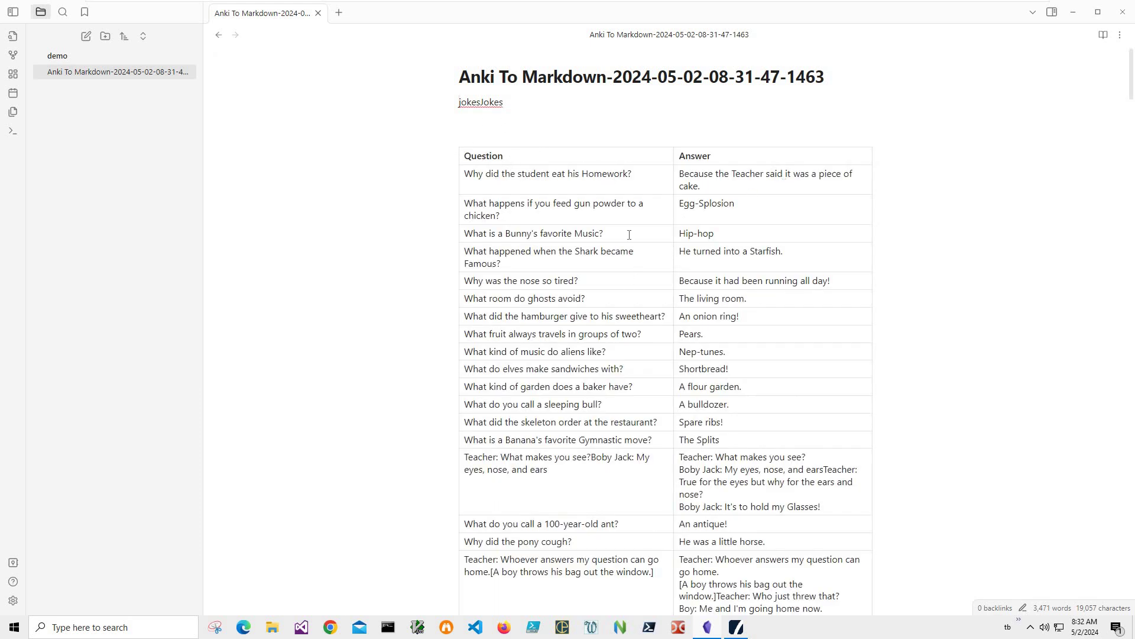
scroll(649, 314, down, 10)
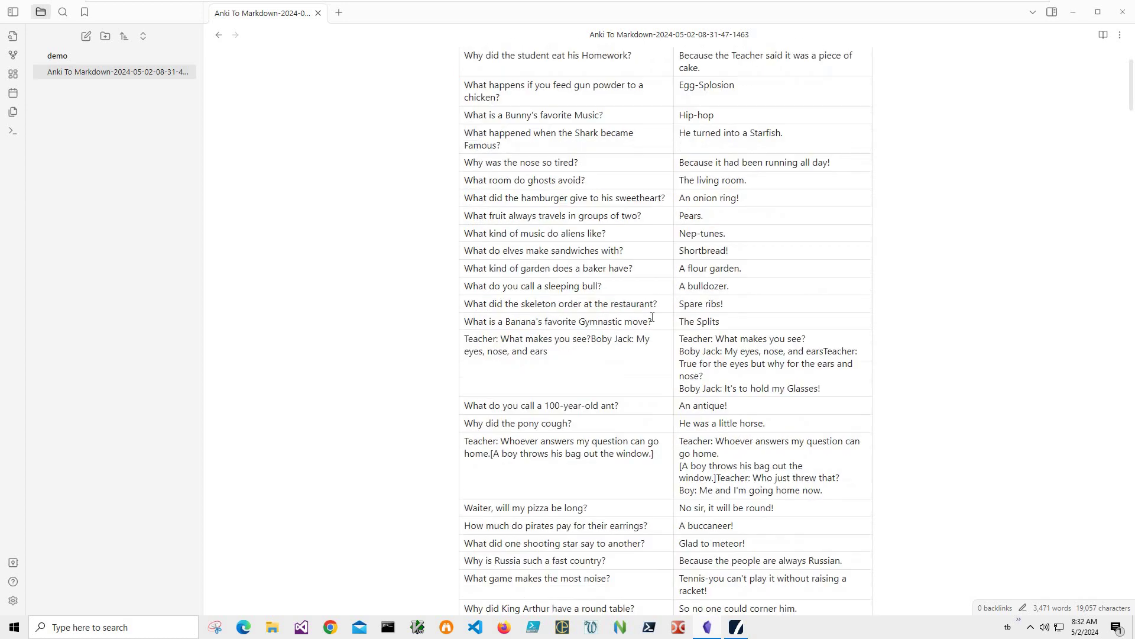
scroll(665, 323, down, 10)
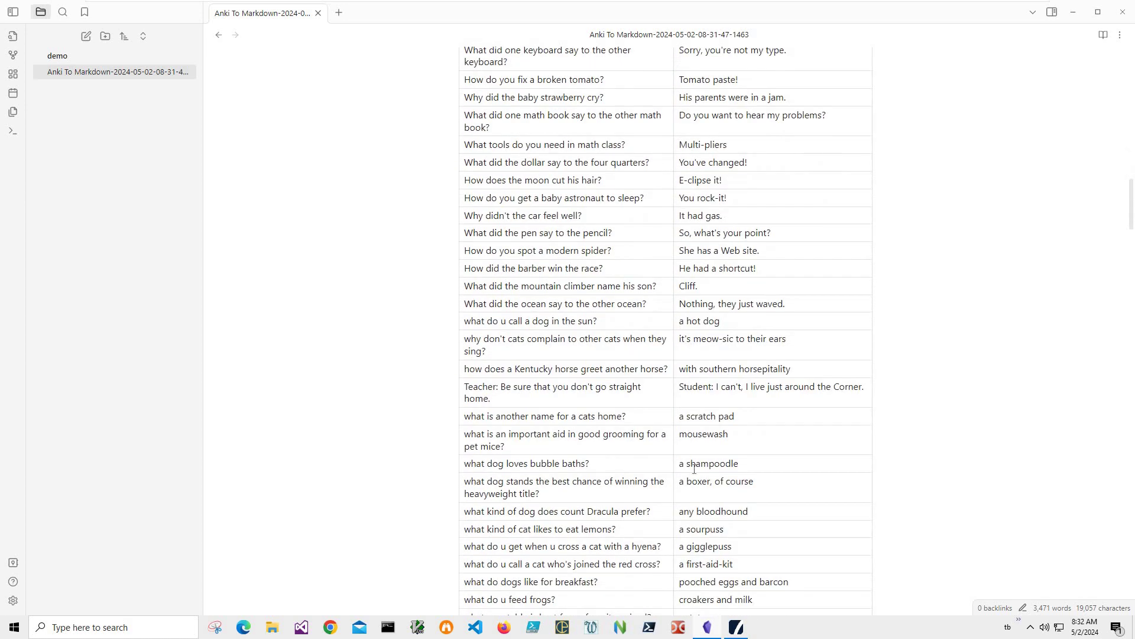
scroll(695, 470, down, 7)
scroll(703, 480, down, 15)
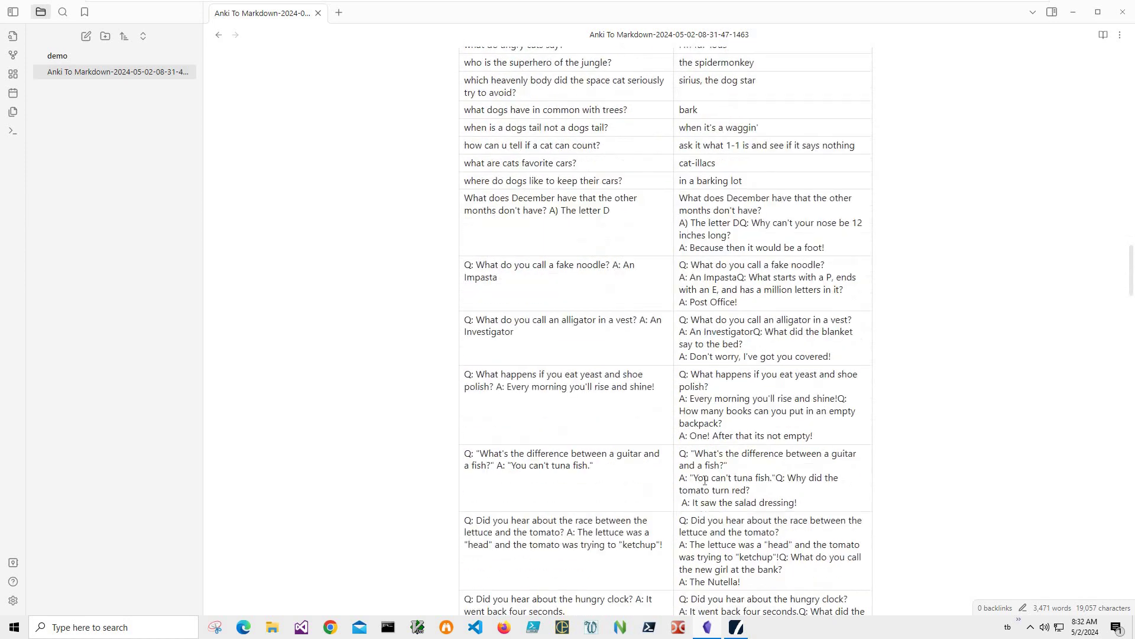
scroll(719, 472, down, 14)
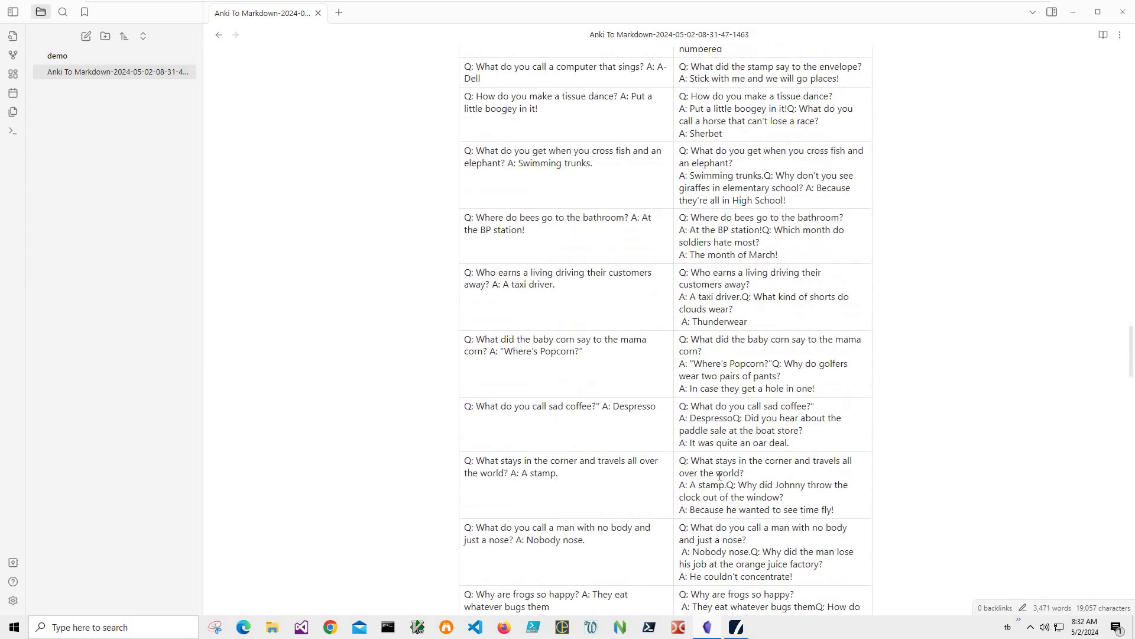